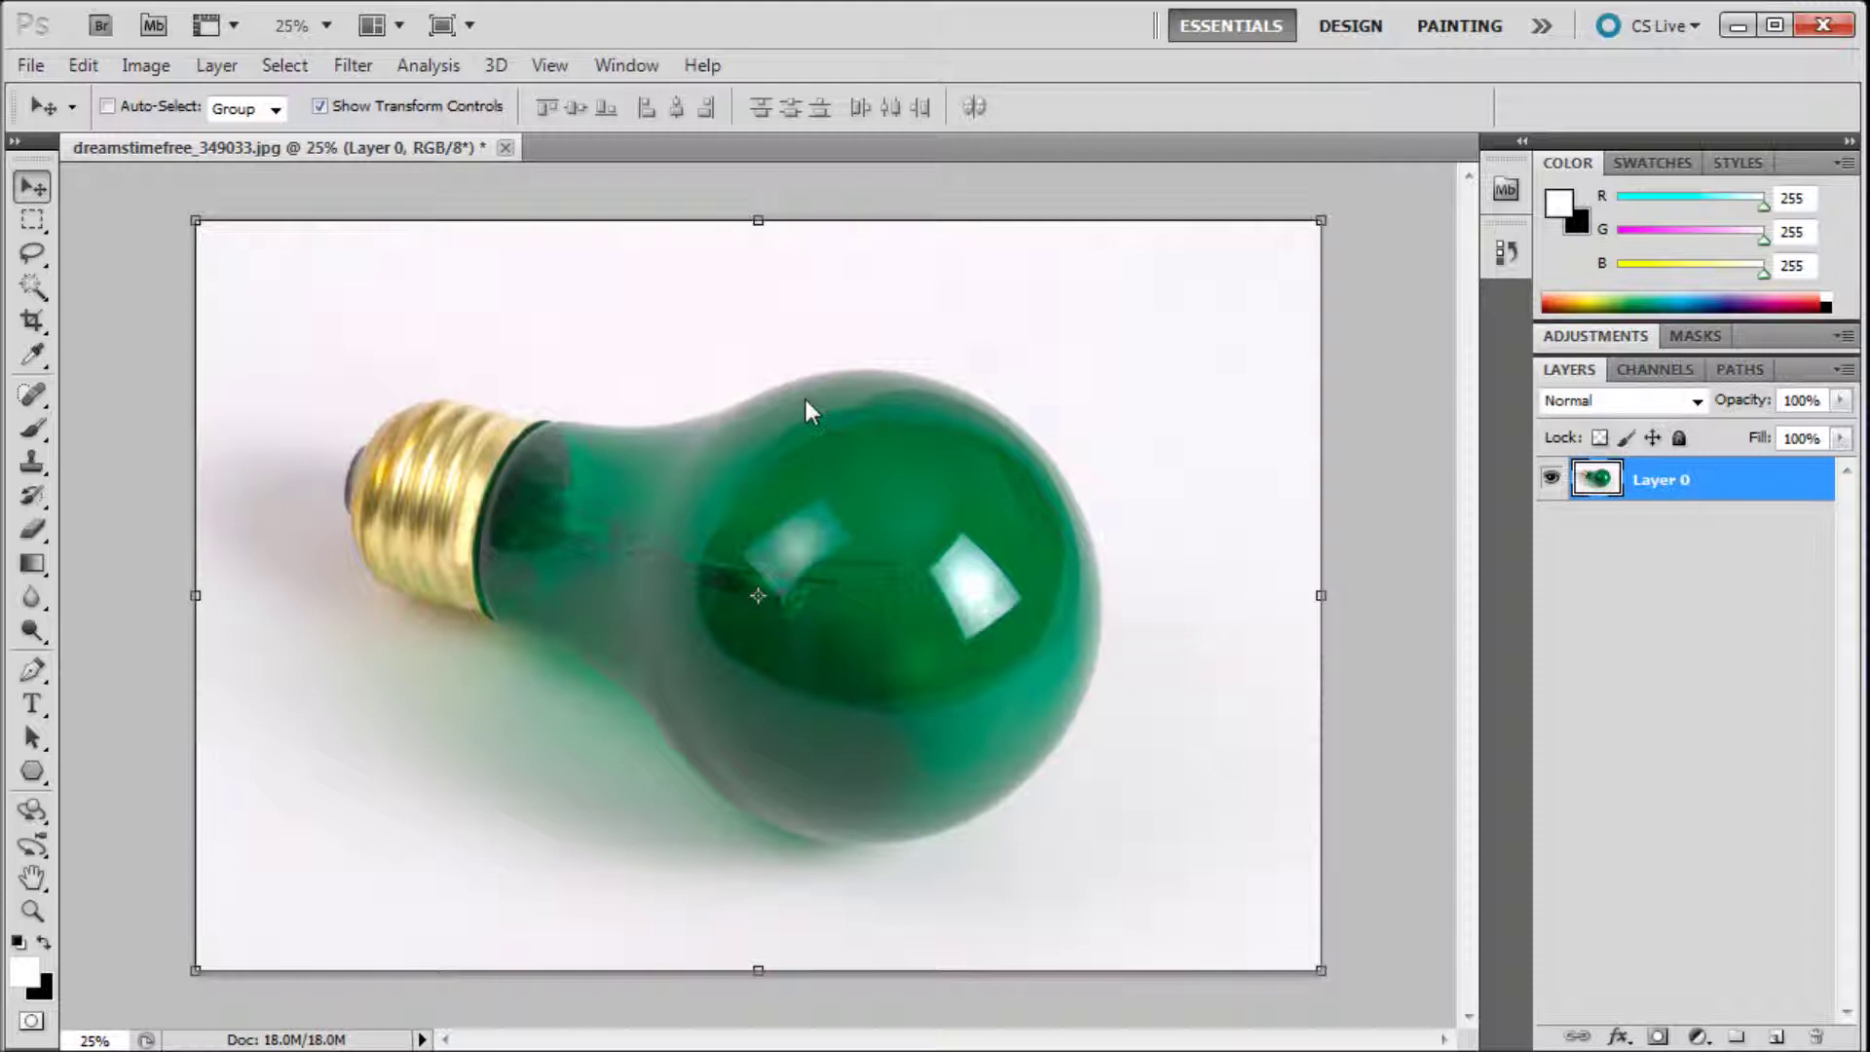
- Try free transform on the bulb layer, view its options, then cancel
key("ctrl+t")
left_click(1423, 108)
left_click(1323, 598)
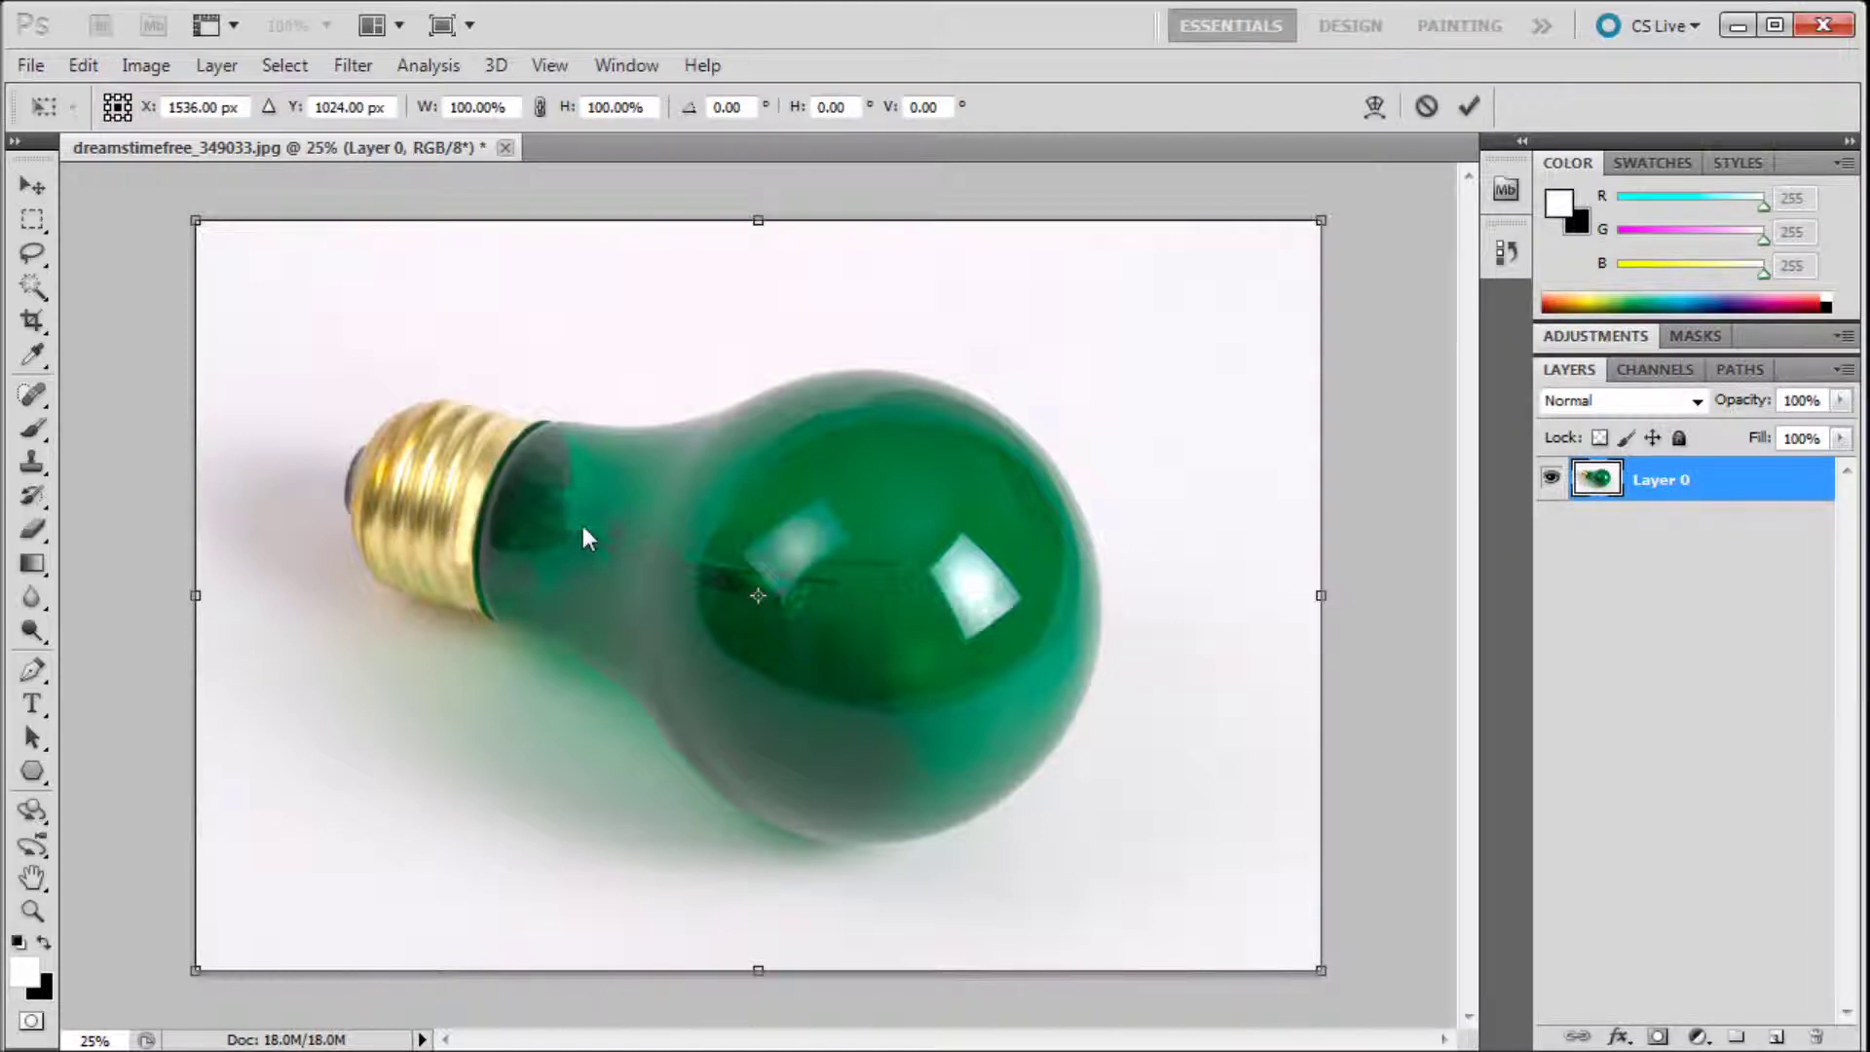
right_click(611, 397)
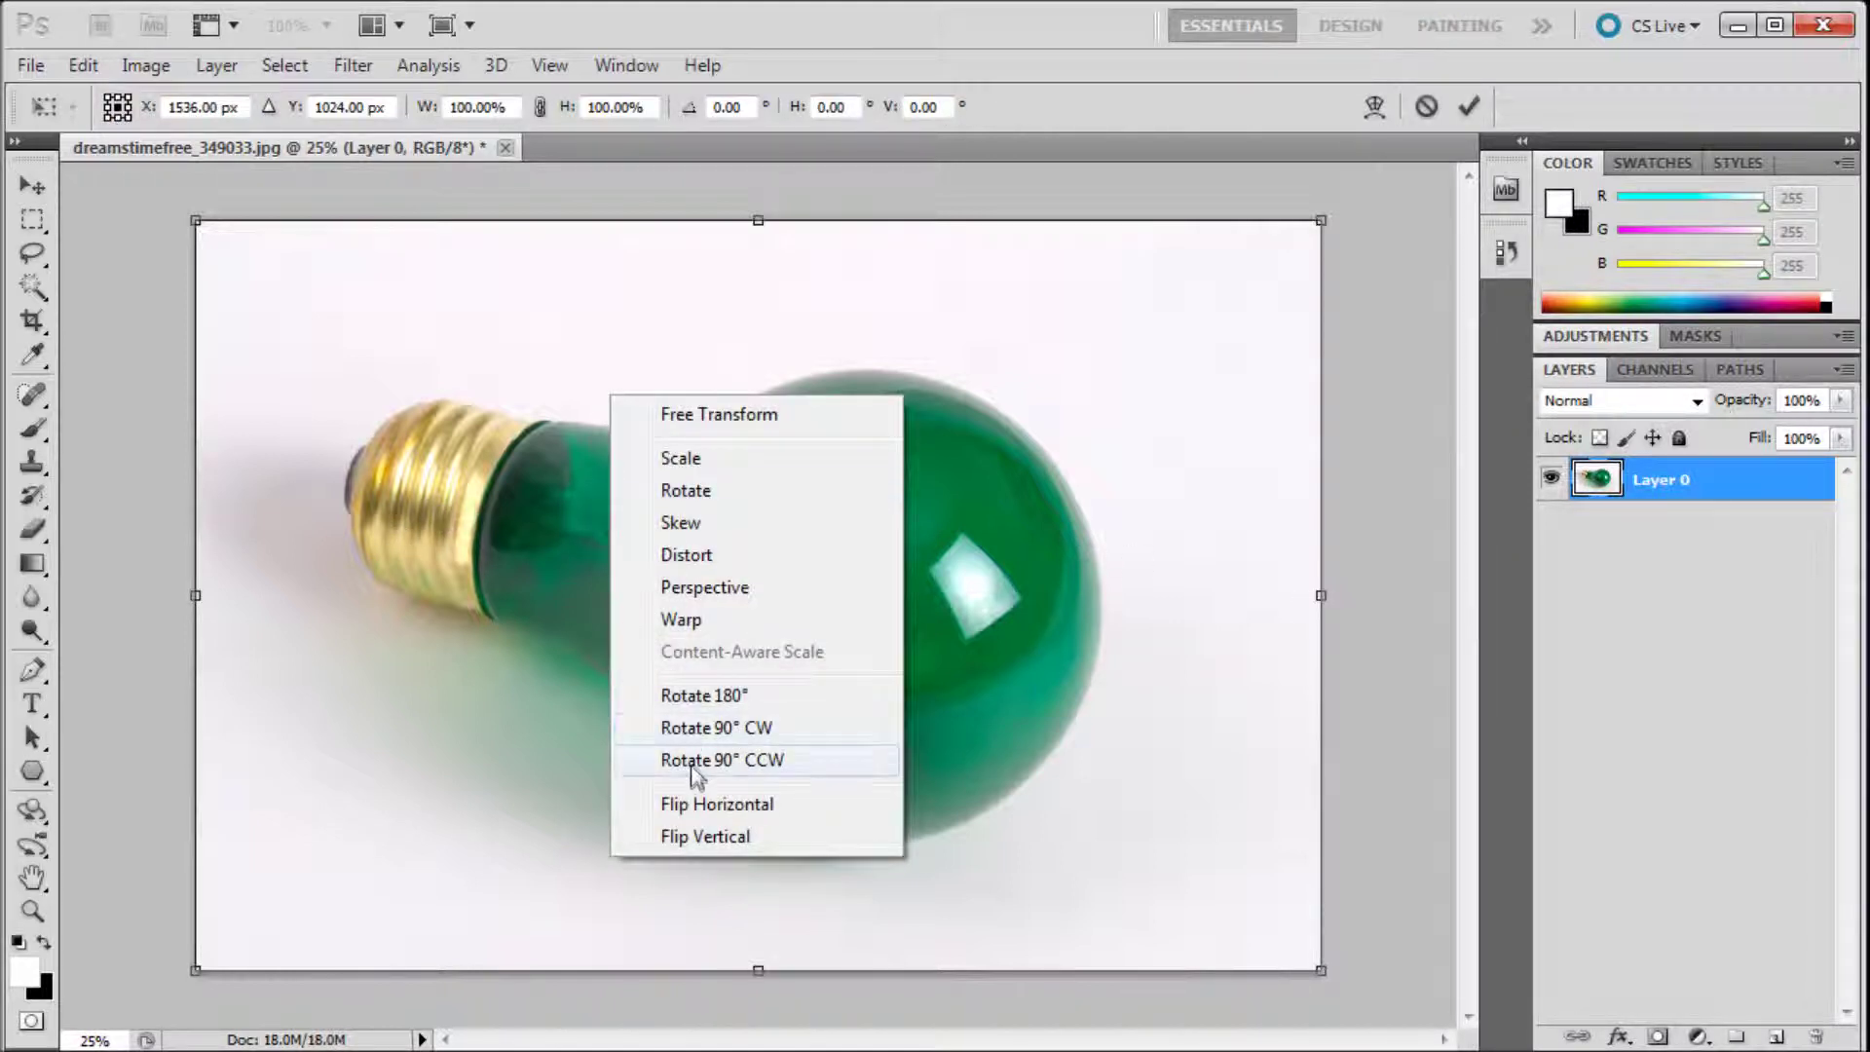
left_click(687, 556)
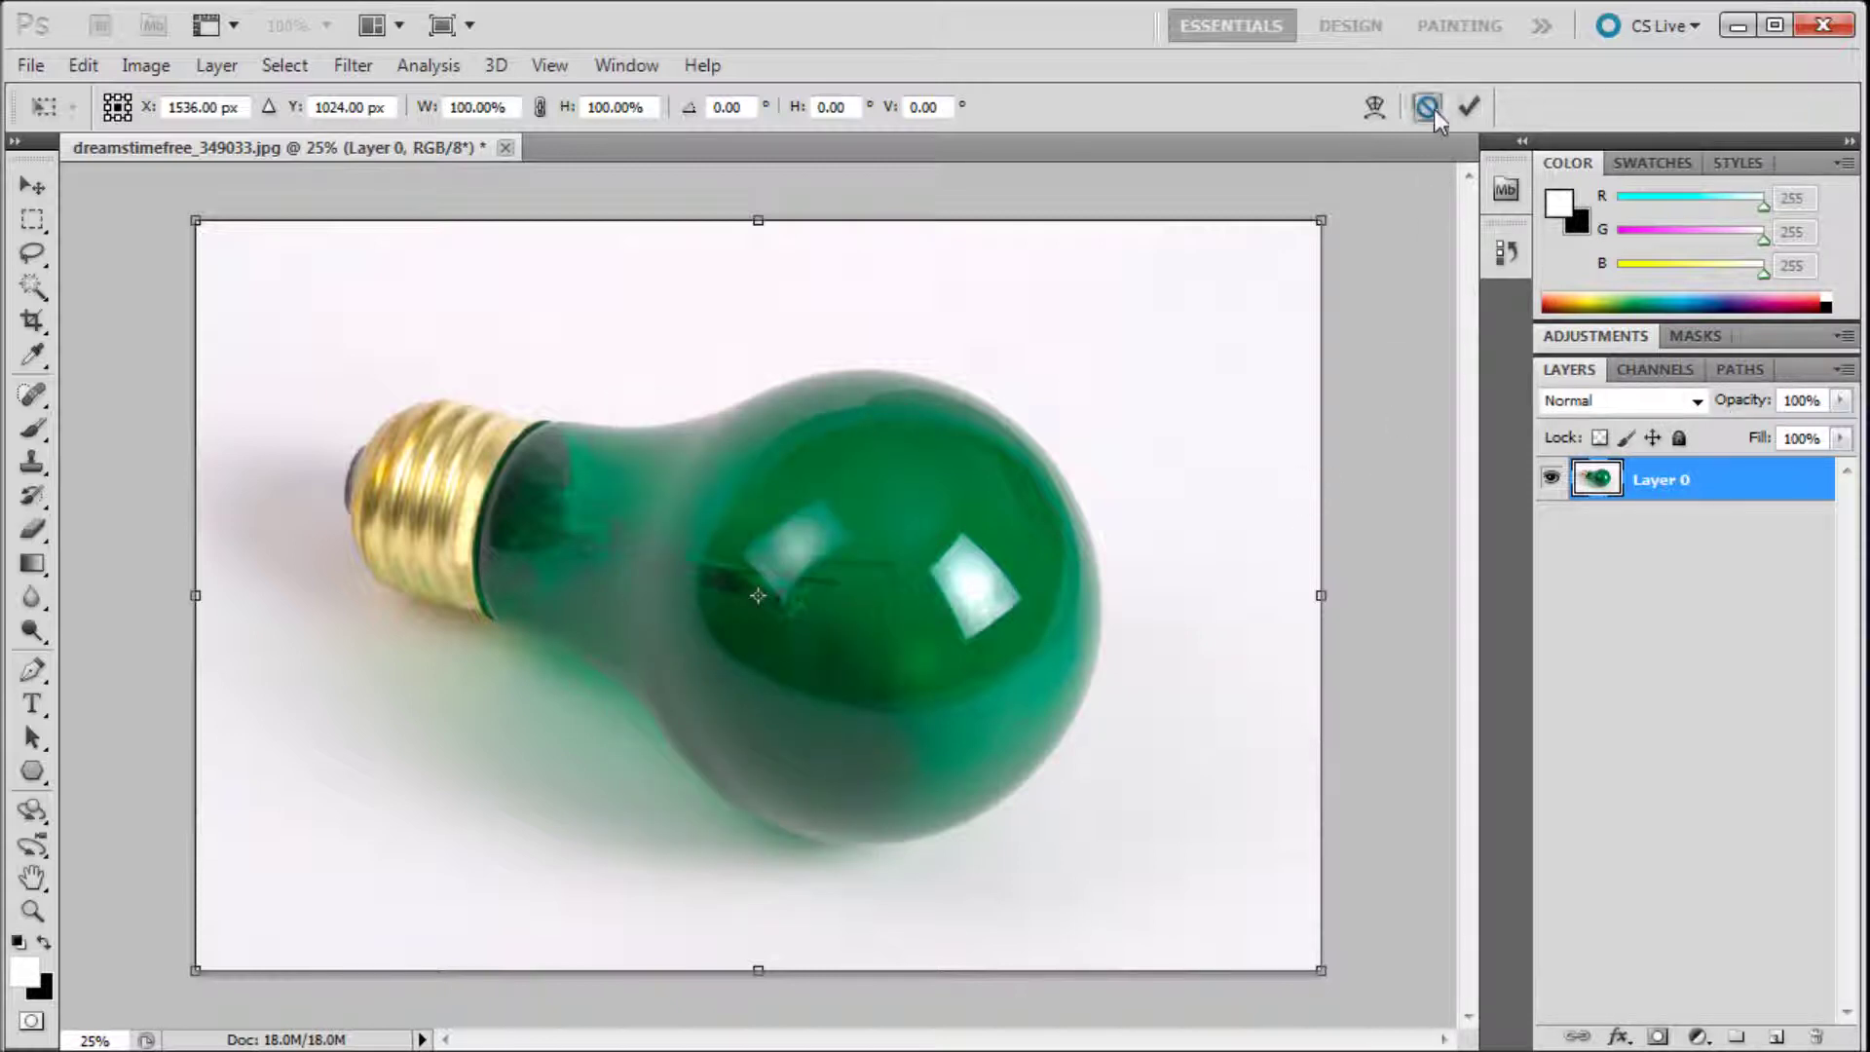
left_click(1469, 105)
- Start a Perspective transform on Layer 0 and list the transform options
left_click(83, 64)
mouse_move(128, 636)
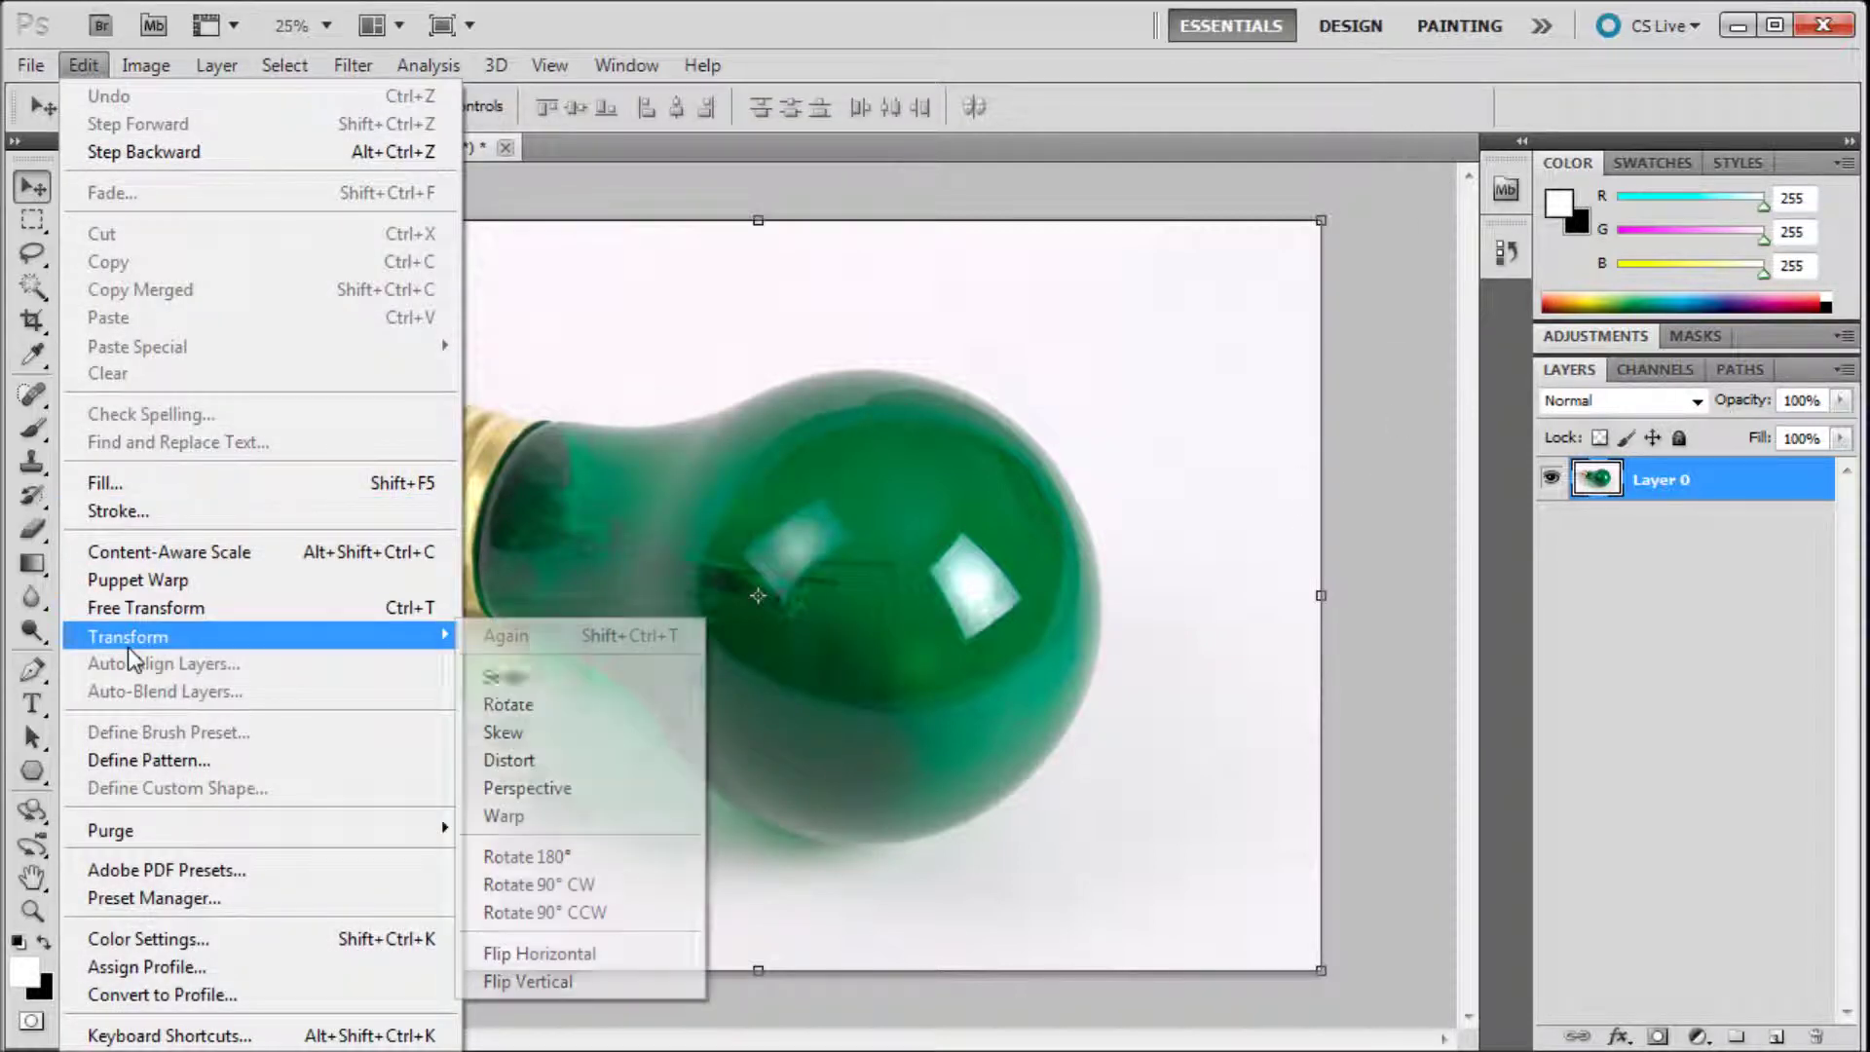
left_click(528, 787)
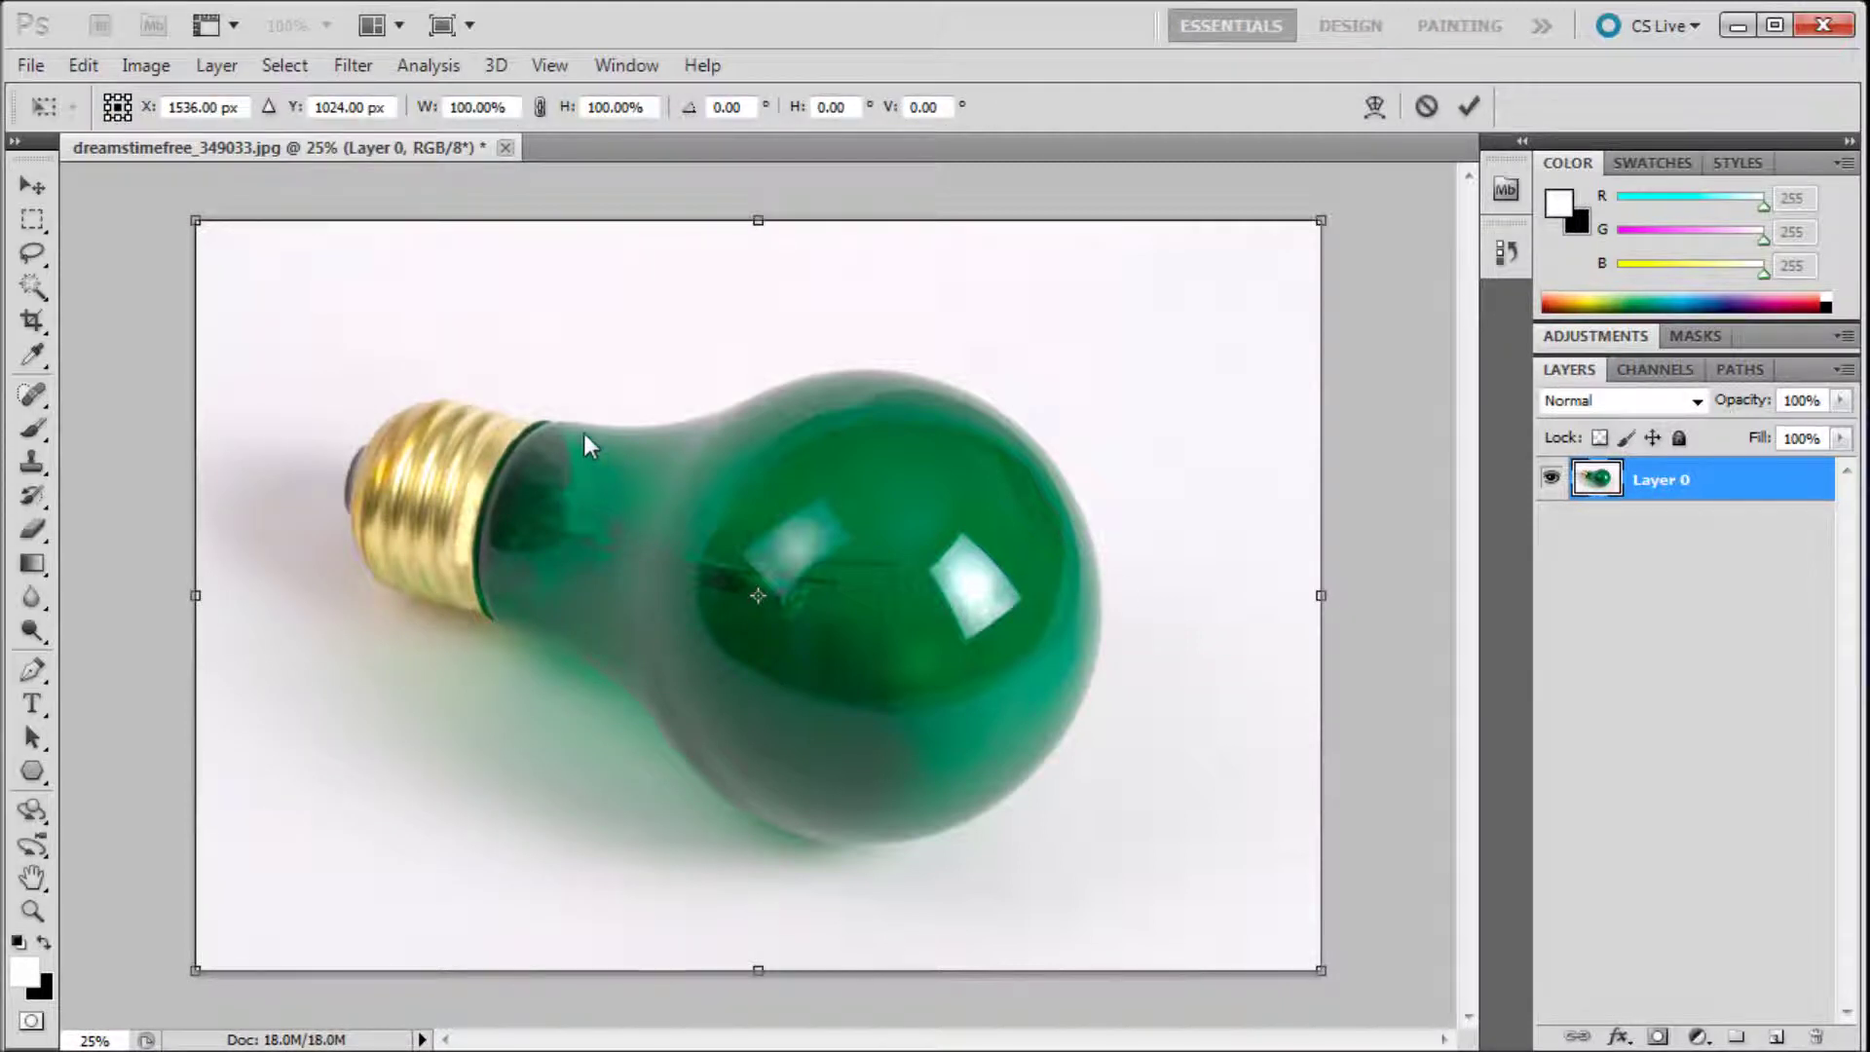
right_click(588, 363)
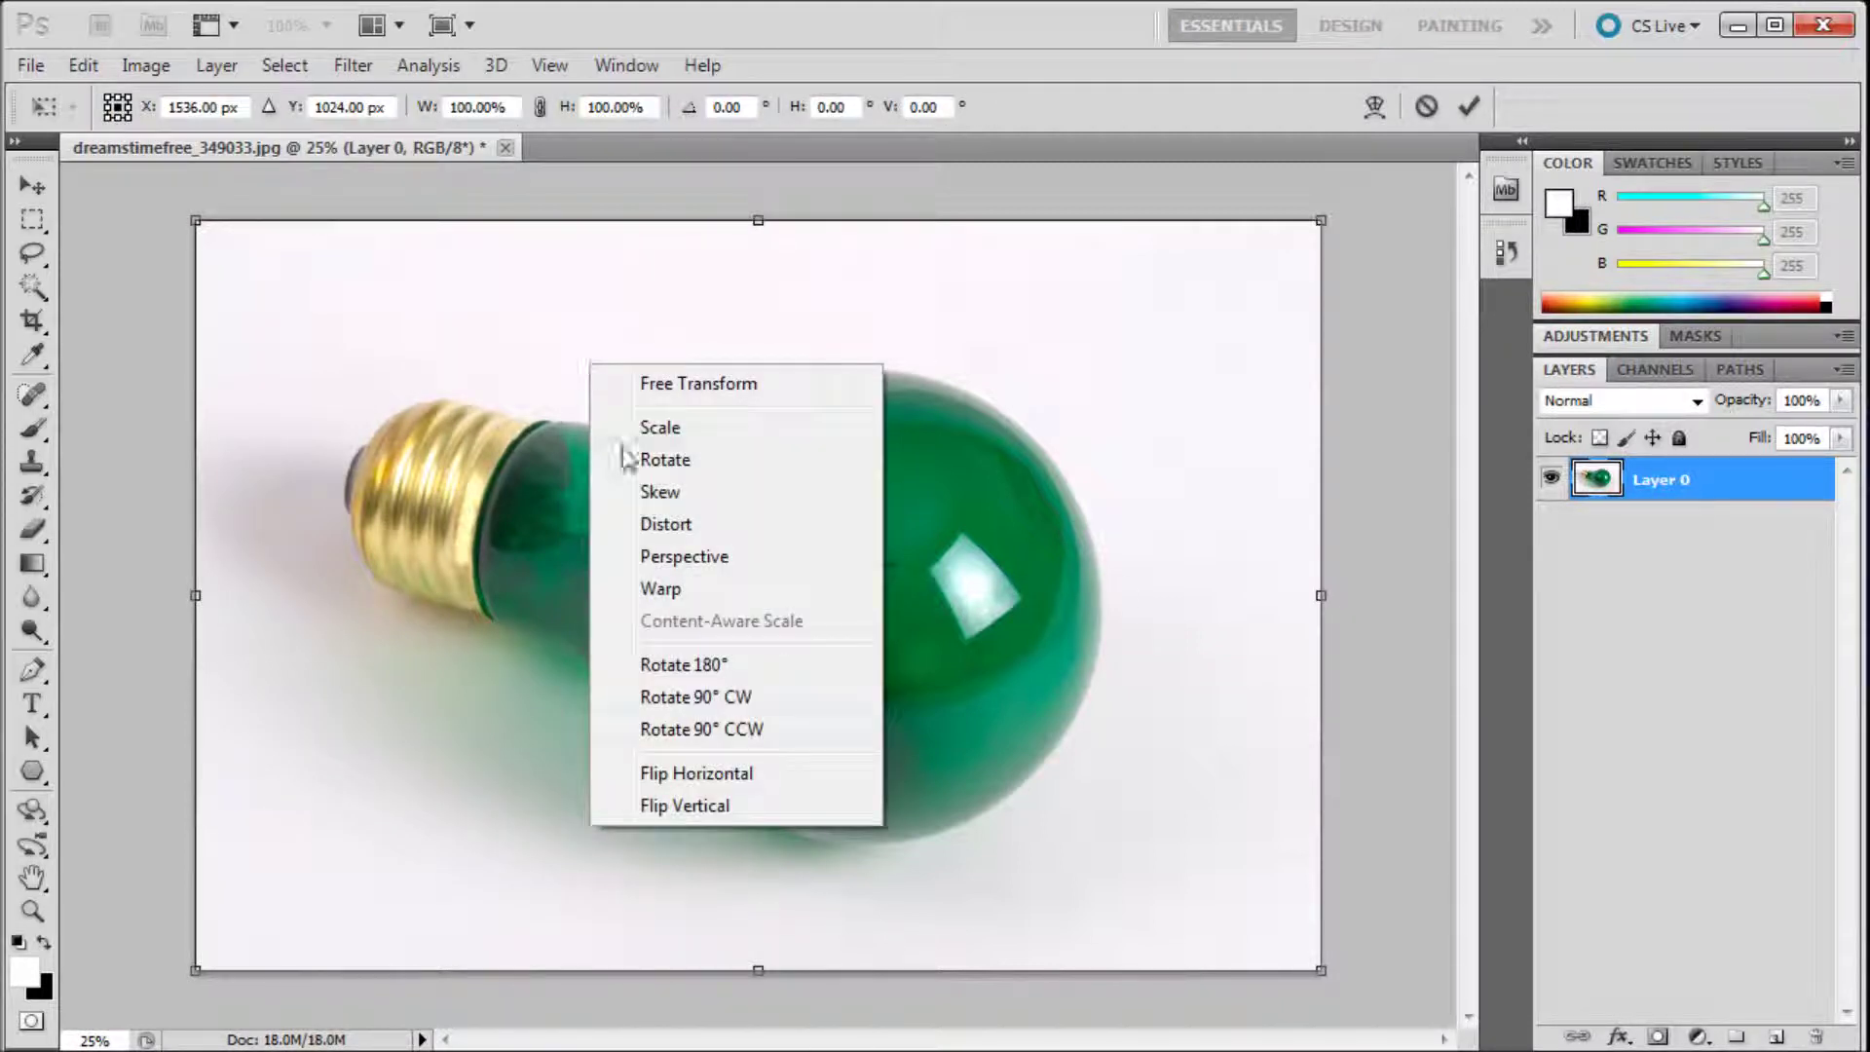
- Test and undo horizontal and vertical flips, then flip the bulb horizontally
left_click(717, 778)
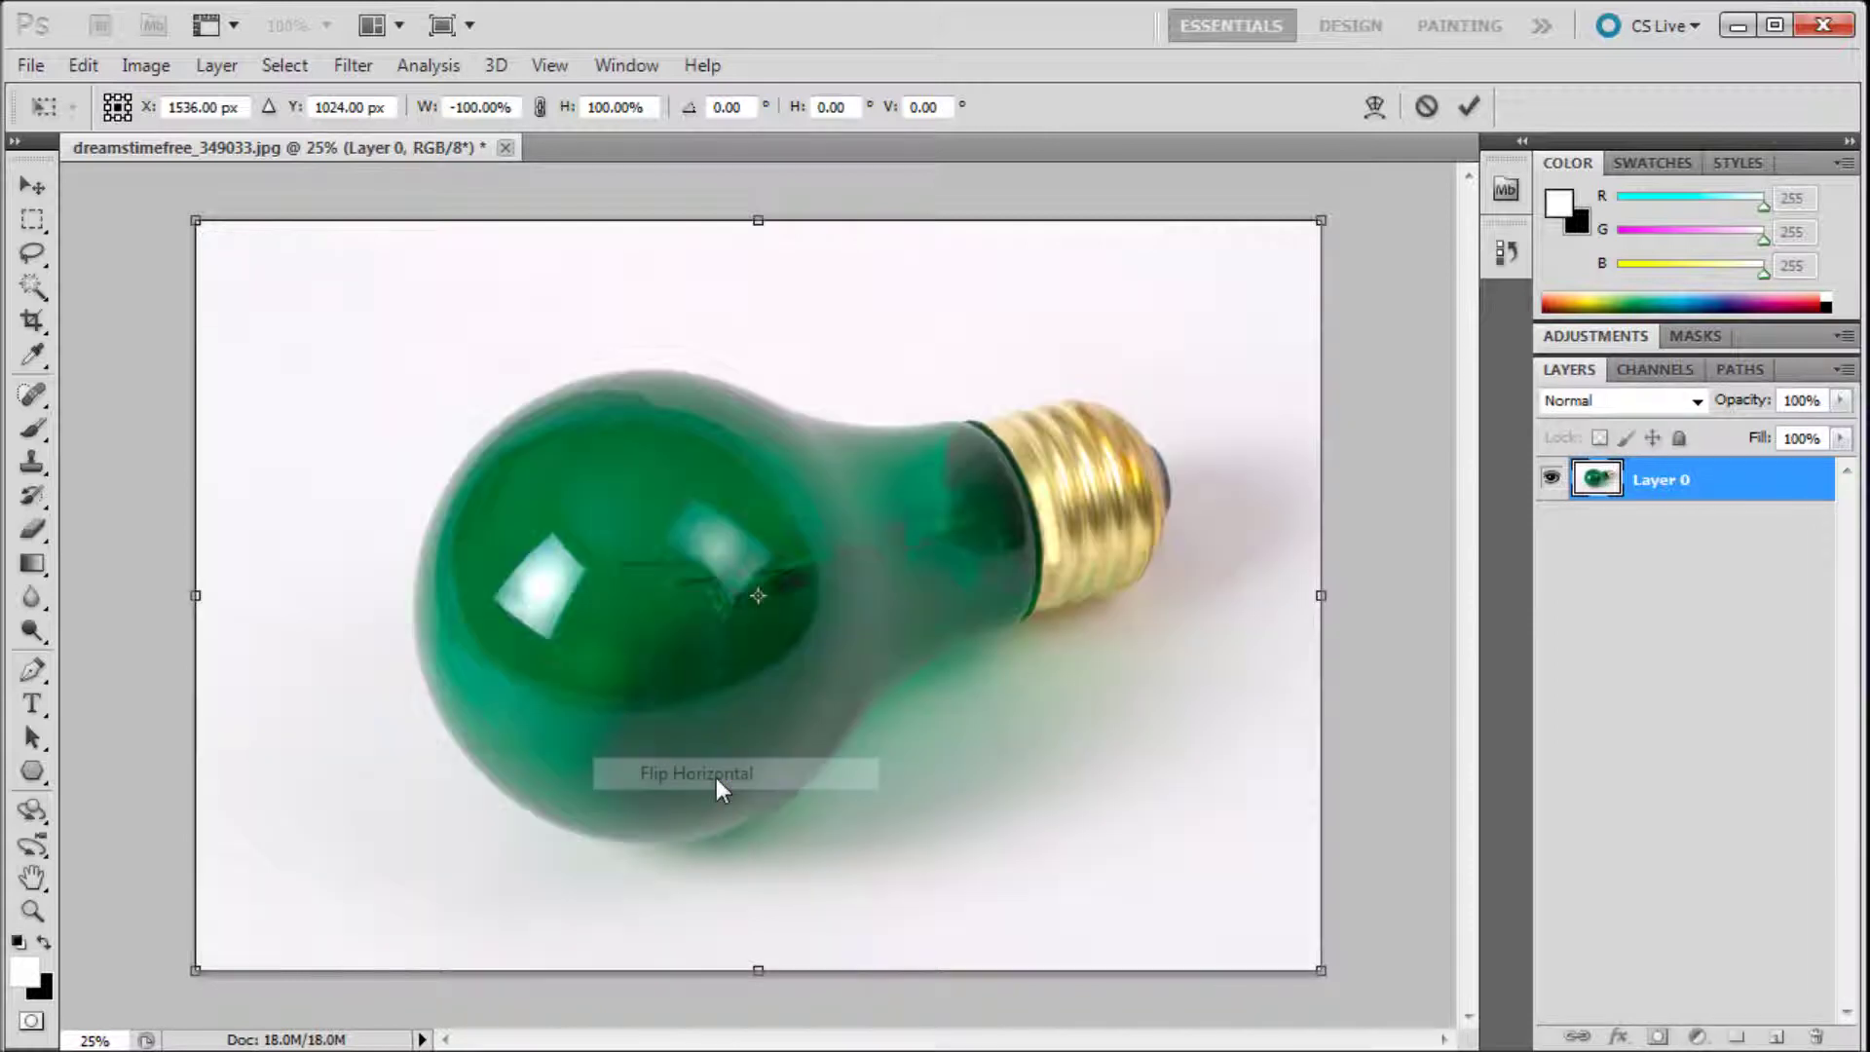
key("ctrl+z")
right_click(698, 506)
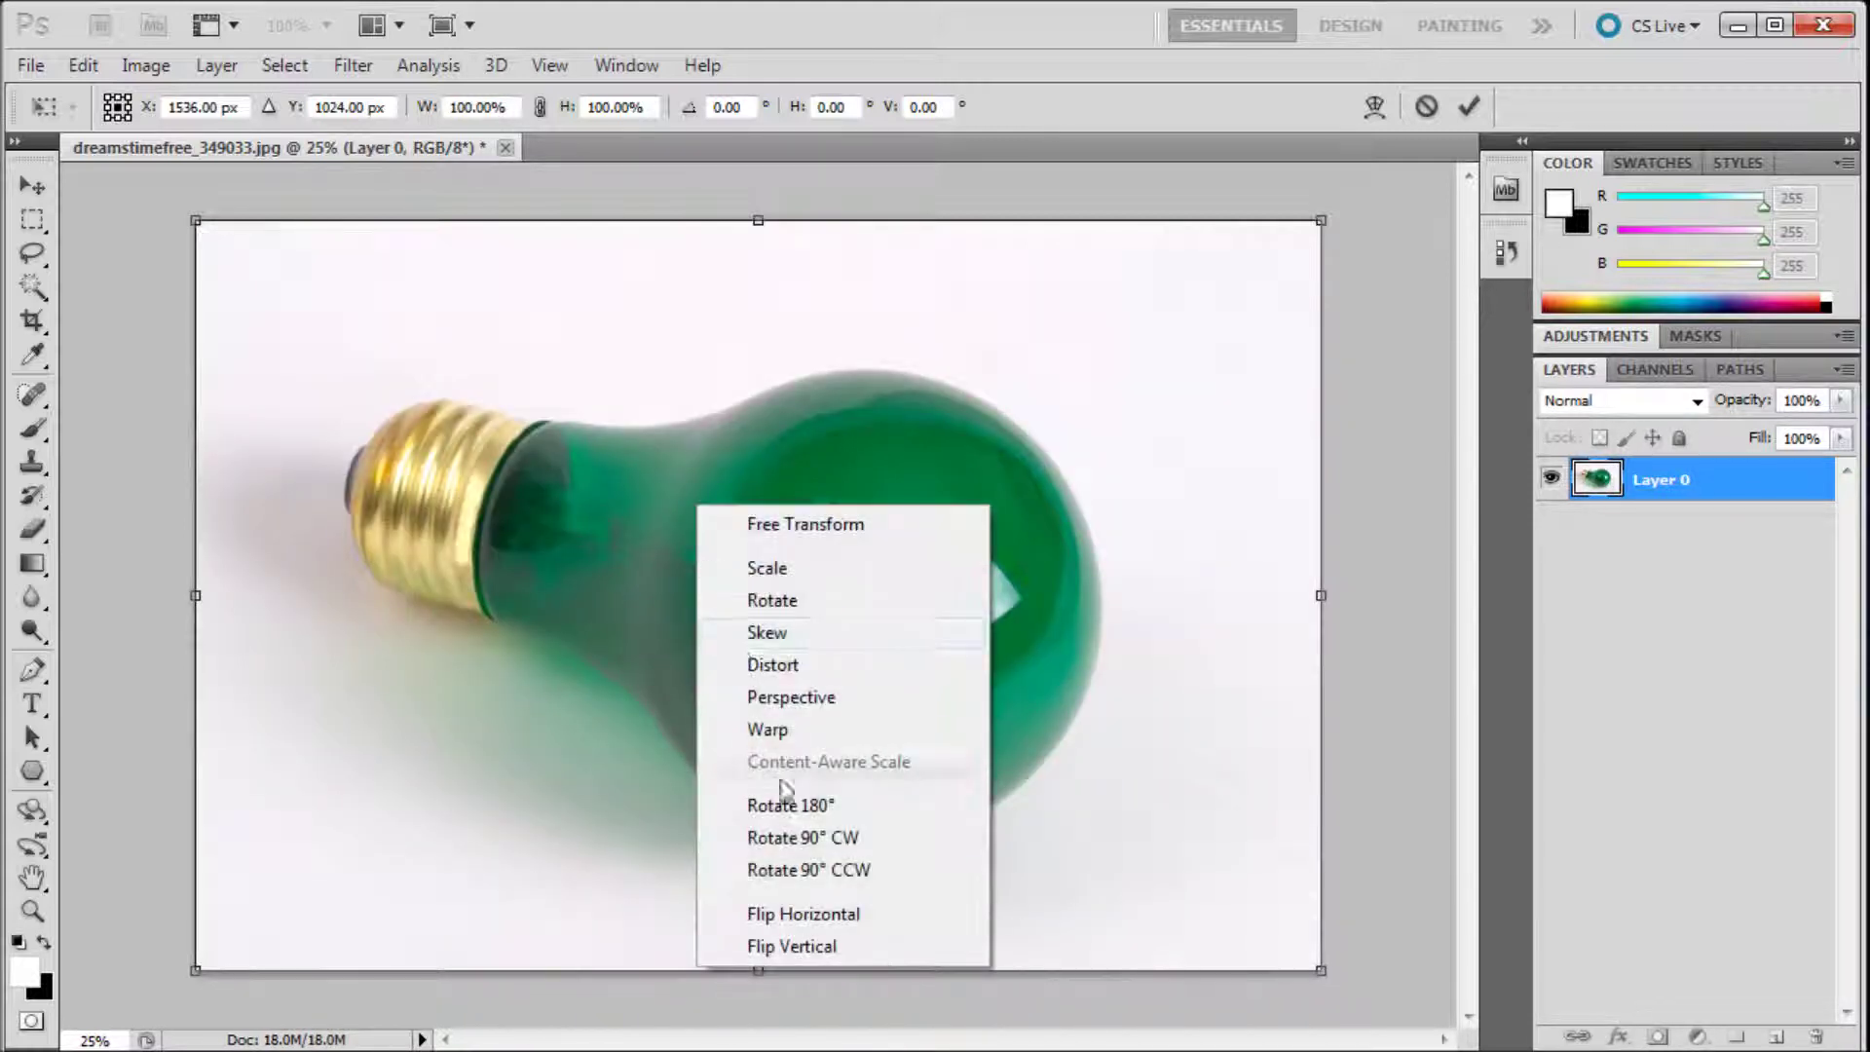
left_click(790, 945)
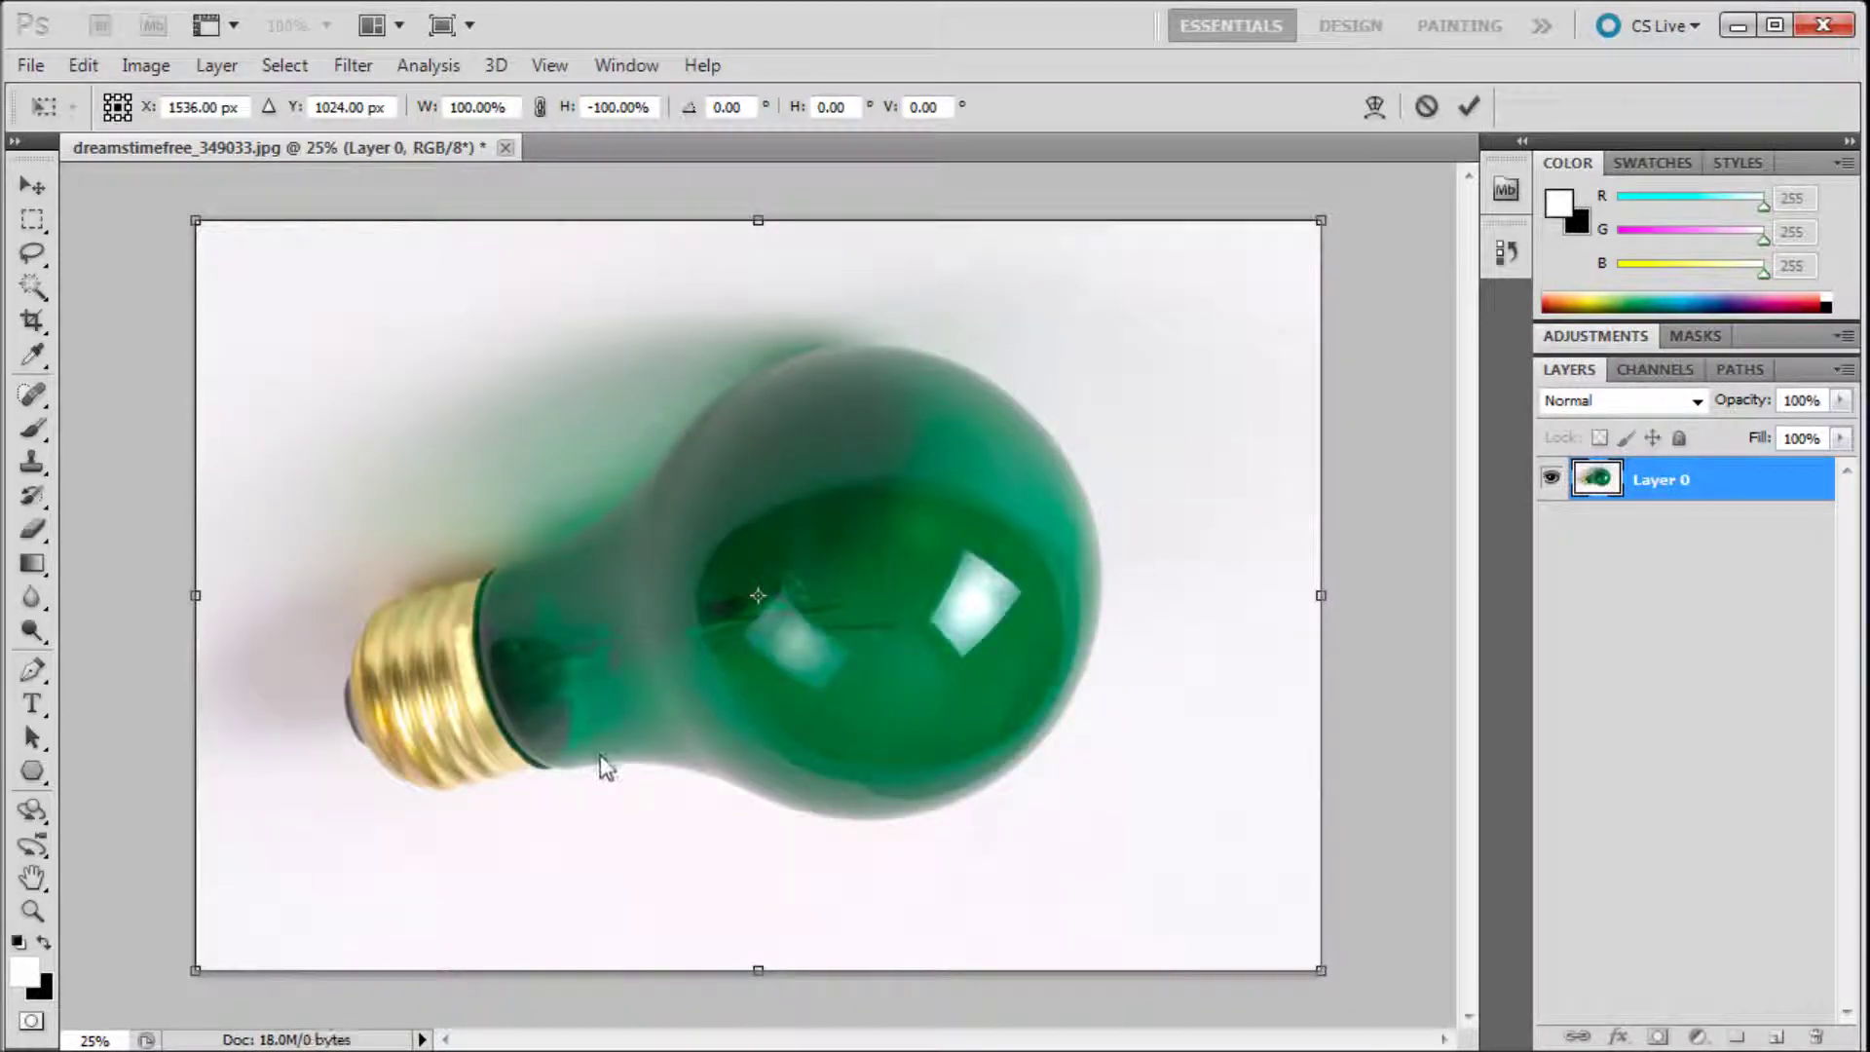
key("ctrl+z")
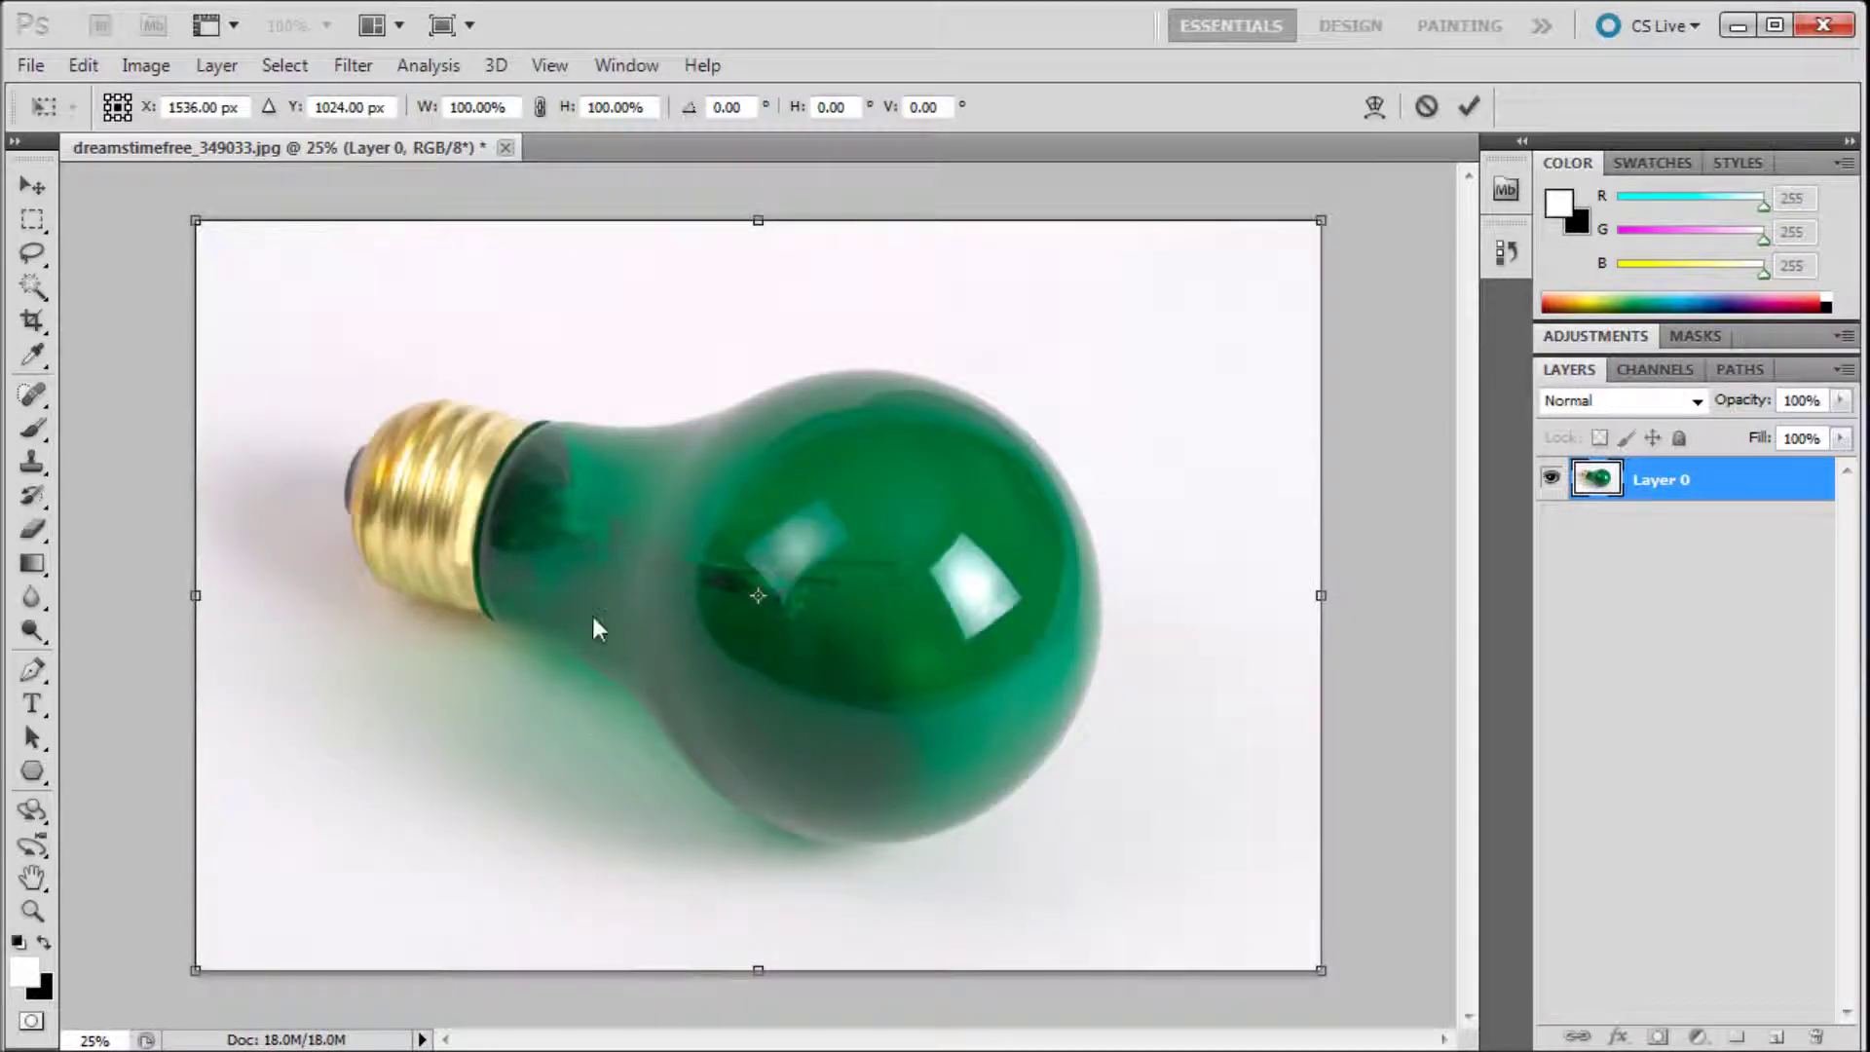
right_click(594, 623)
left_click(699, 1027)
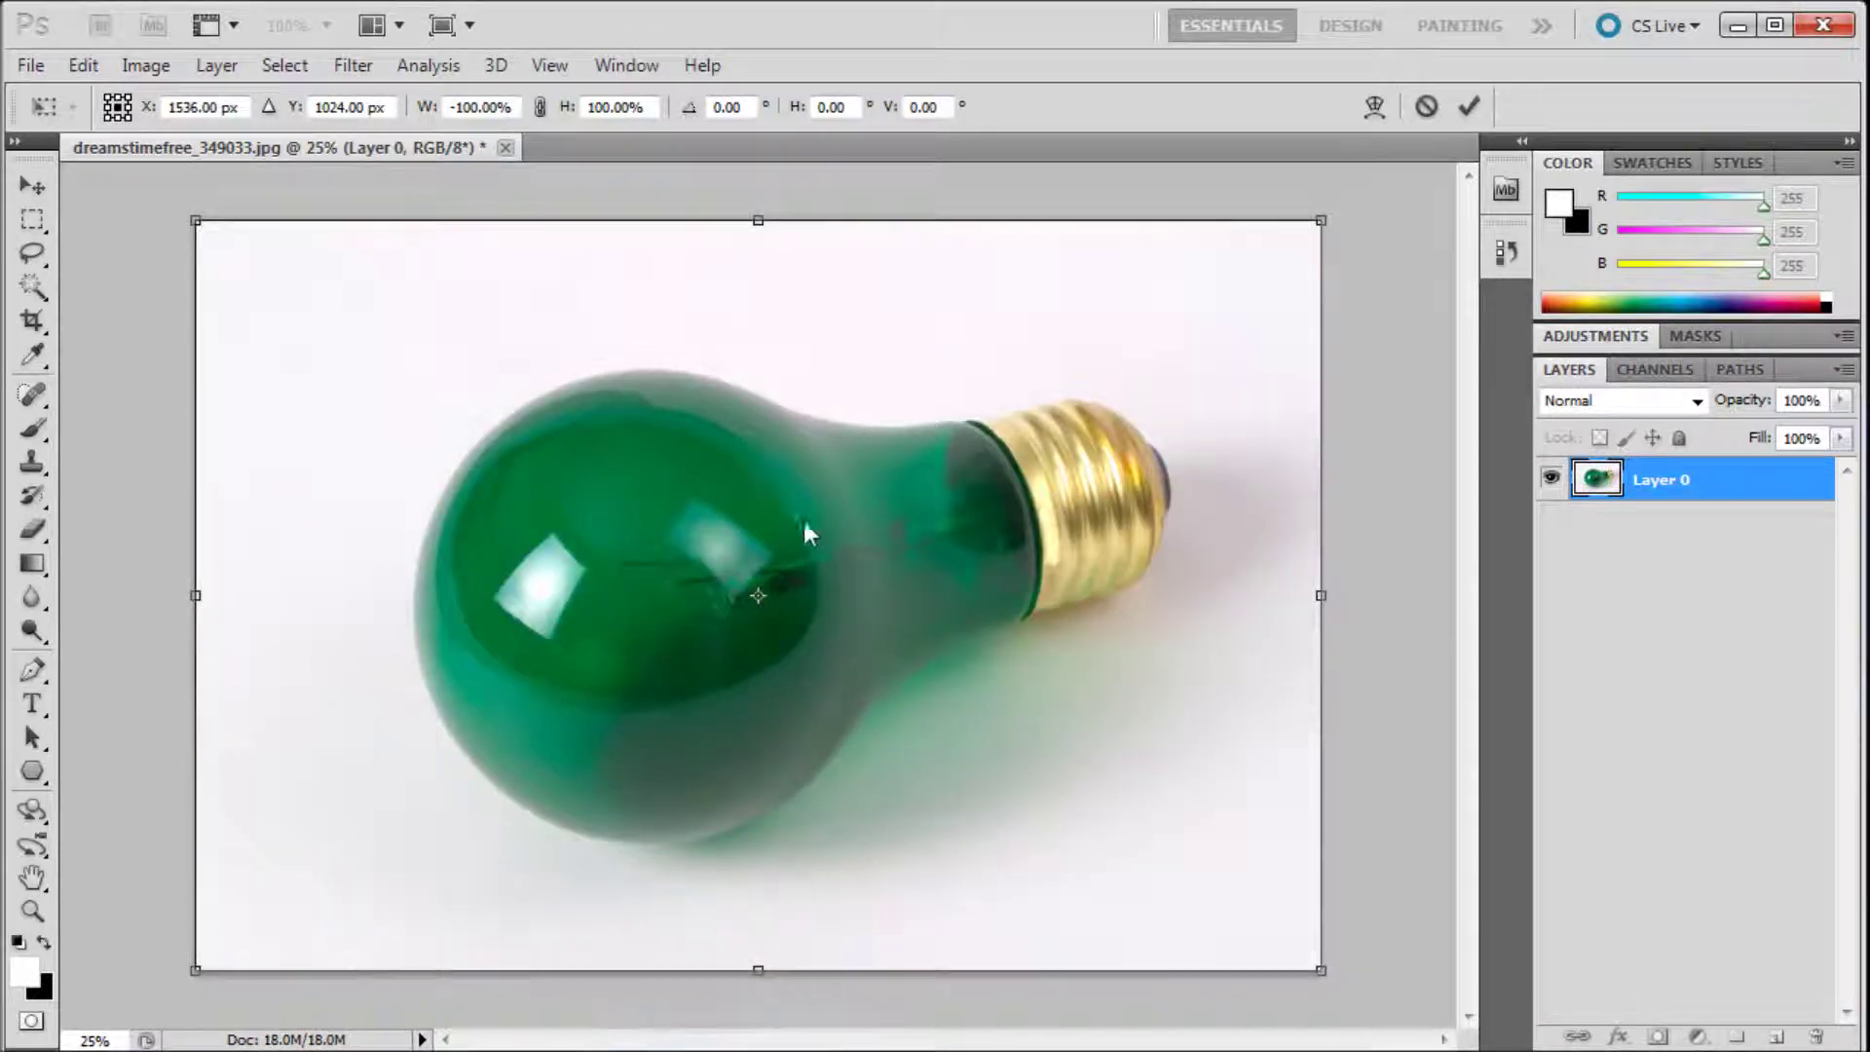
- Commit the pending horizontal flip with the options-bar checkmark
left_click(1468, 105)
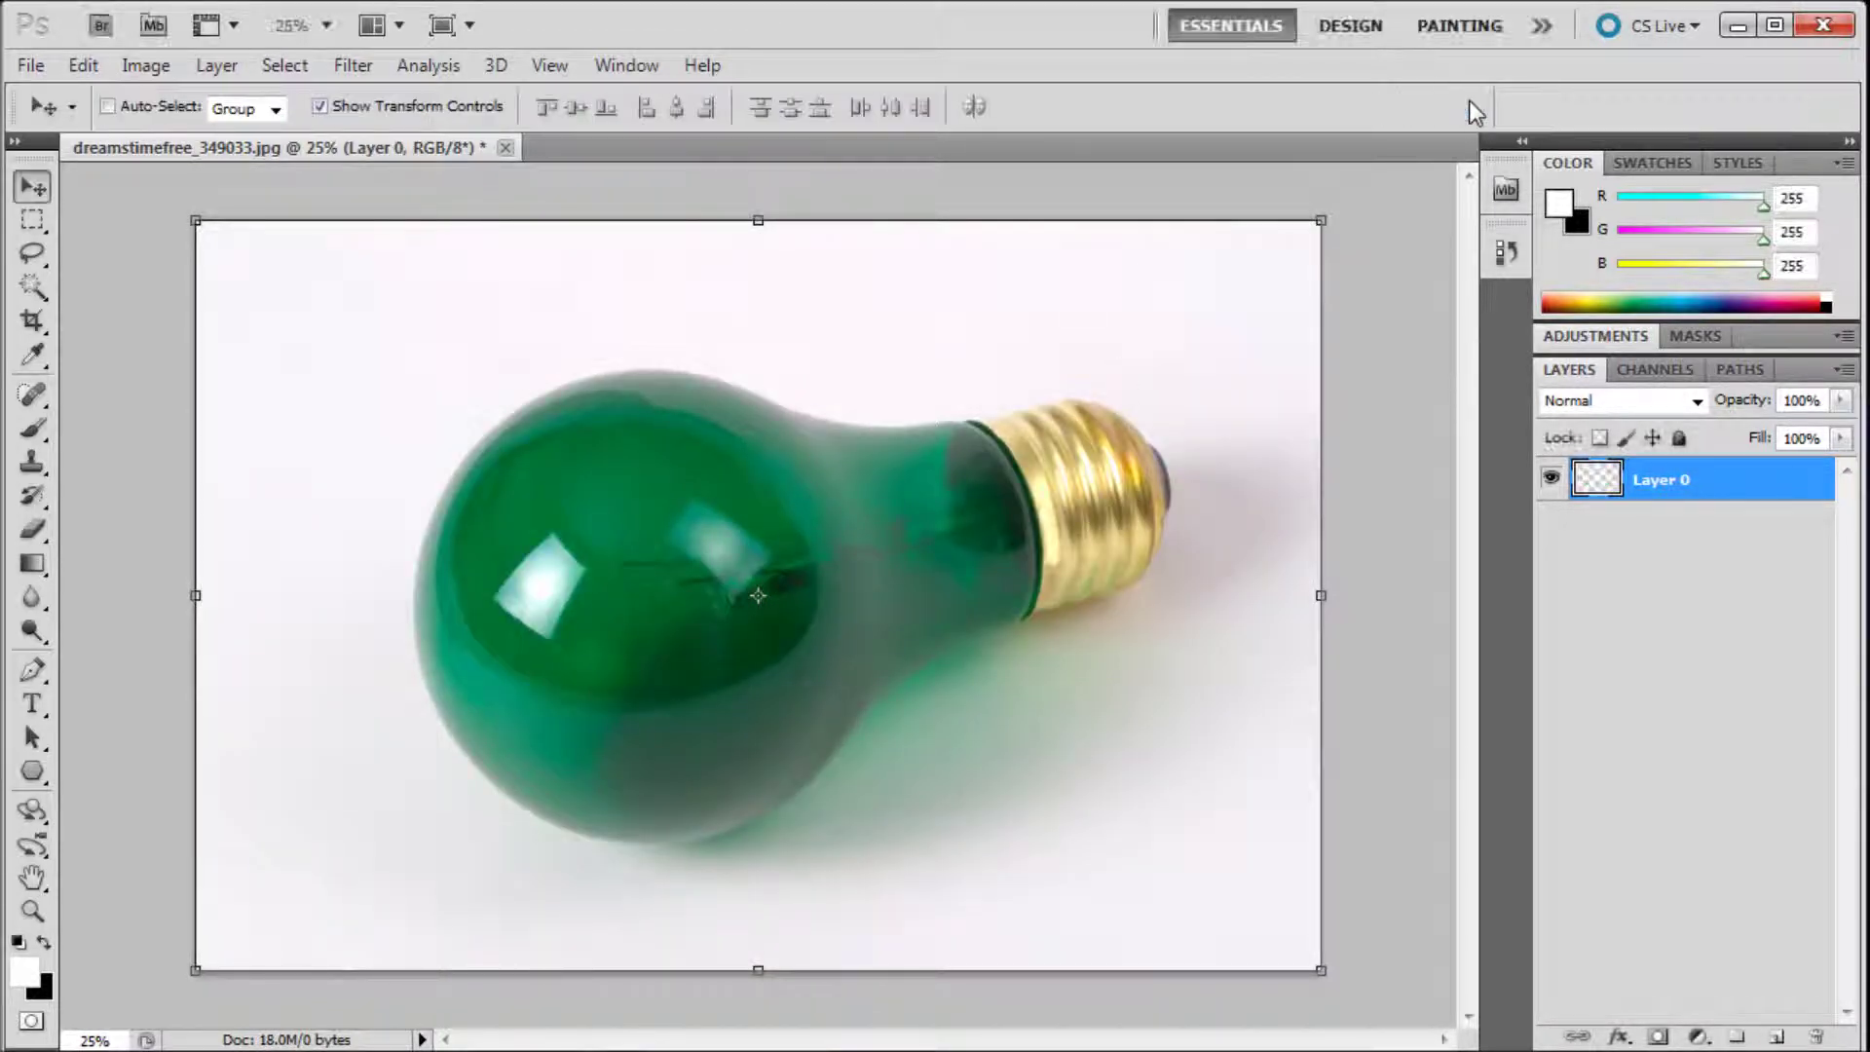